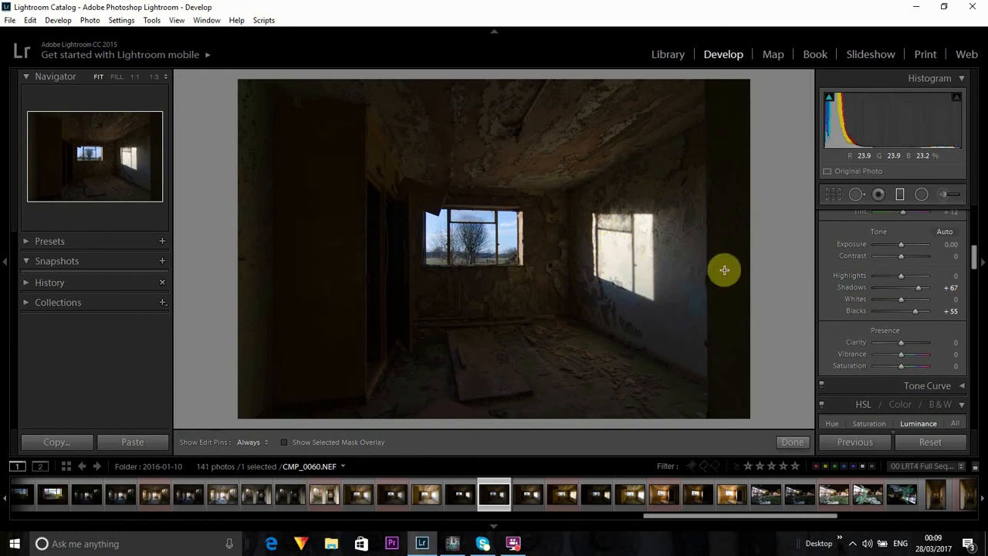
Try lowering the dark room photo's Highlights to -48 and return them to 0
click(890, 275)
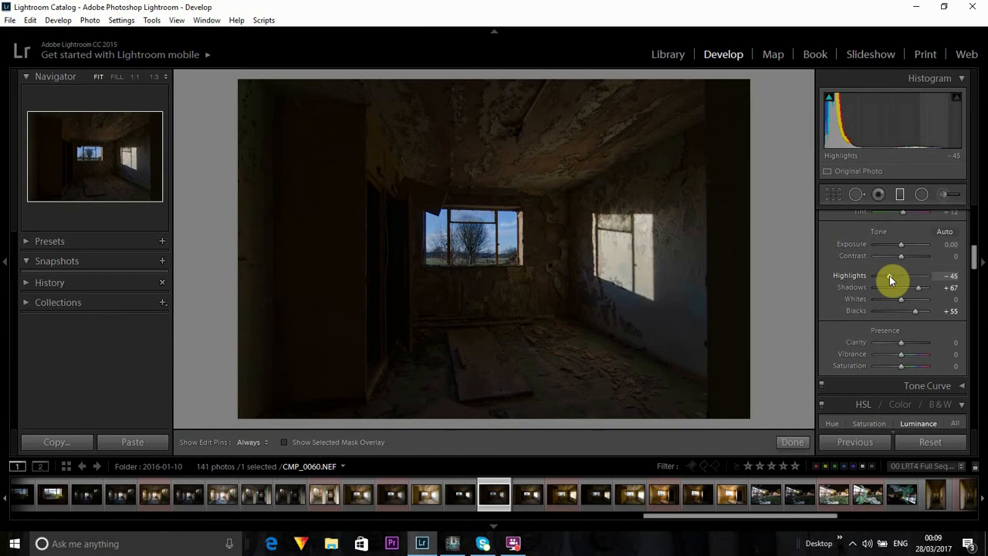
drag(889, 276, 888, 275)
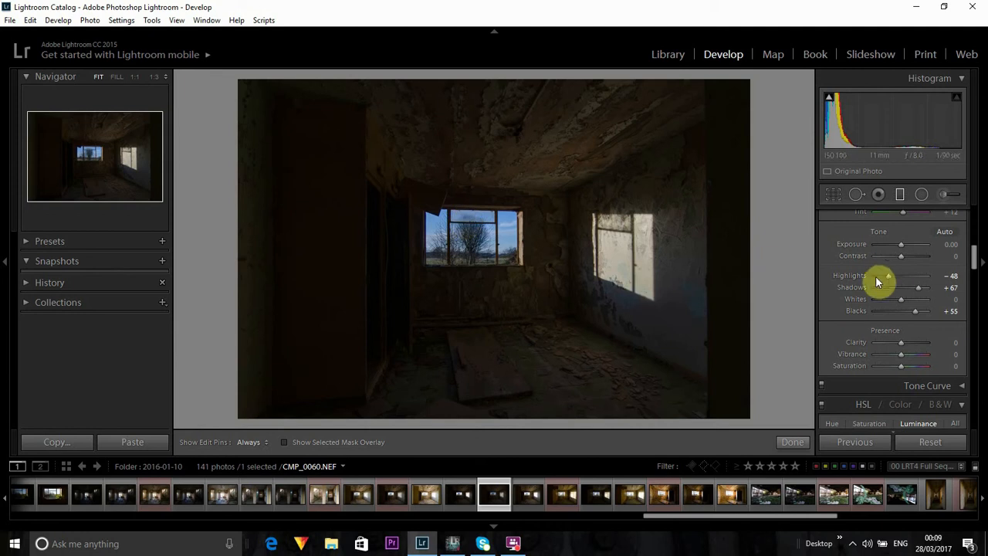
drag(888, 274, 901, 275)
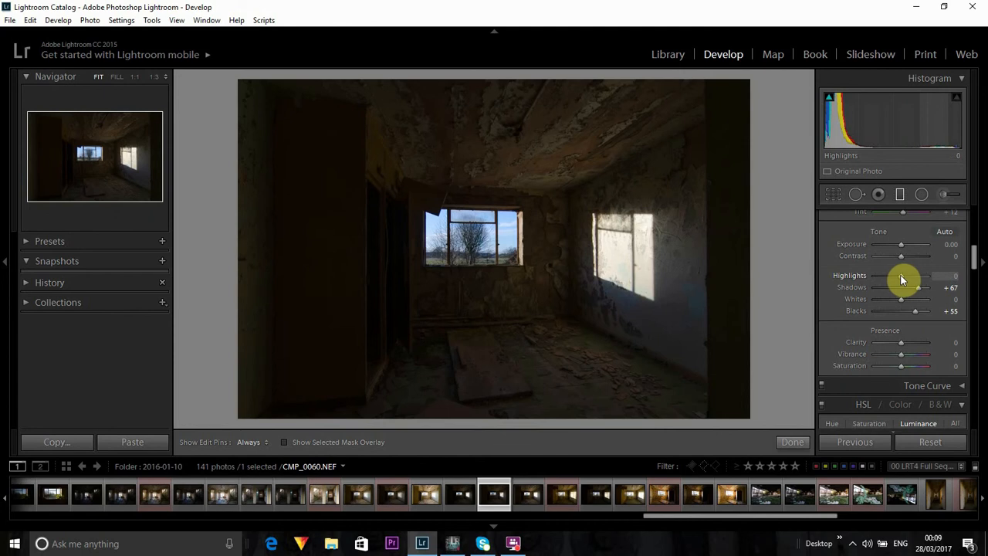
Add a near-vertical graduated filter between the window and the sunlit wall patch, darkening the right side with Highlights at -54
click(901, 195)
scroll(900, 195, down, 5)
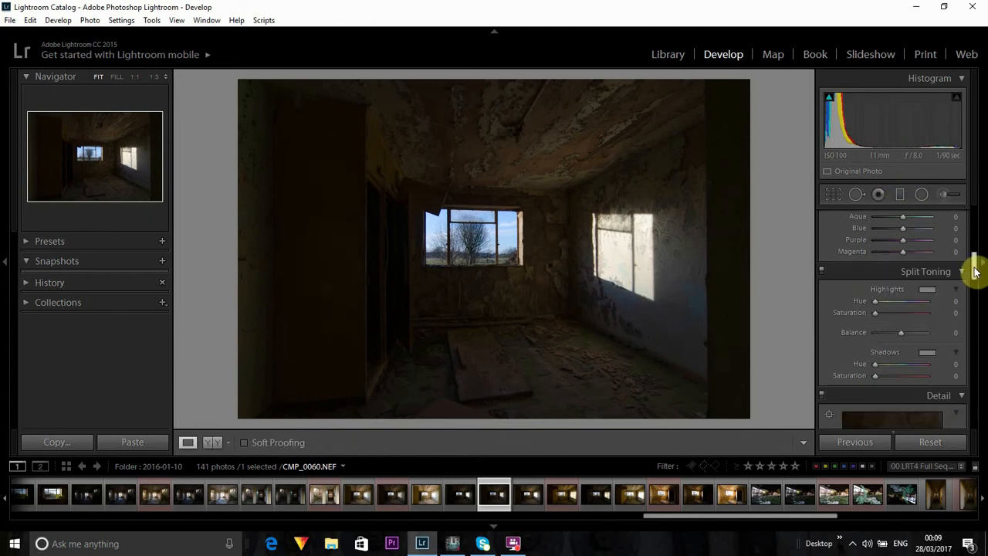
mouse_move(975, 270)
mouse_down()
mouse_move(973, 234)
mouse_move(973, 256)
mouse_up()
click(901, 195)
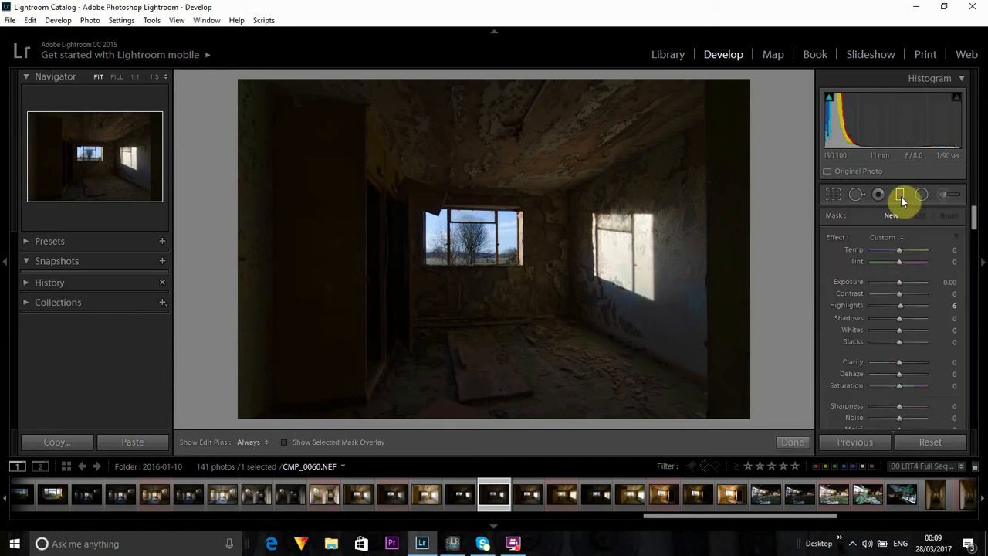
drag(975, 220, 978, 225)
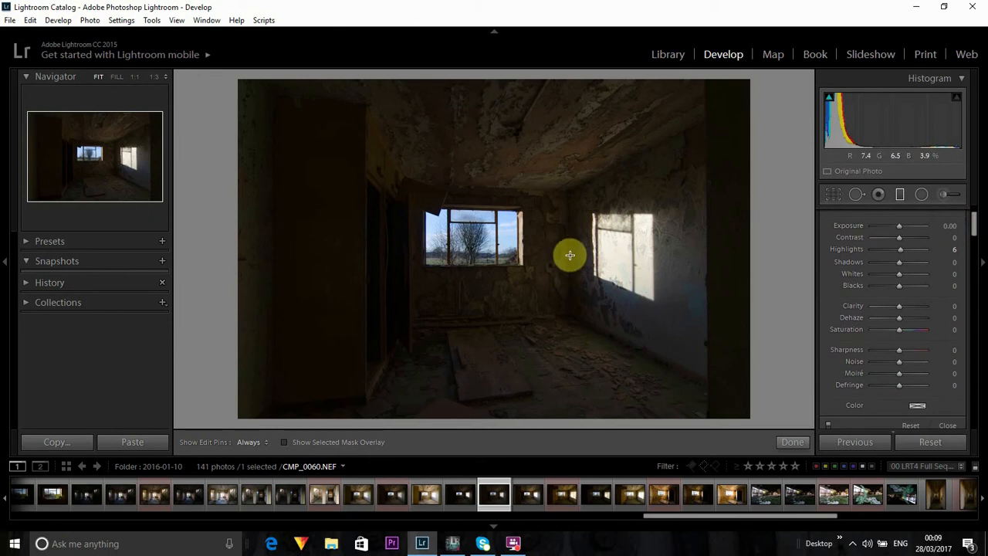
drag(569, 254, 515, 257)
drag(899, 250, 887, 253)
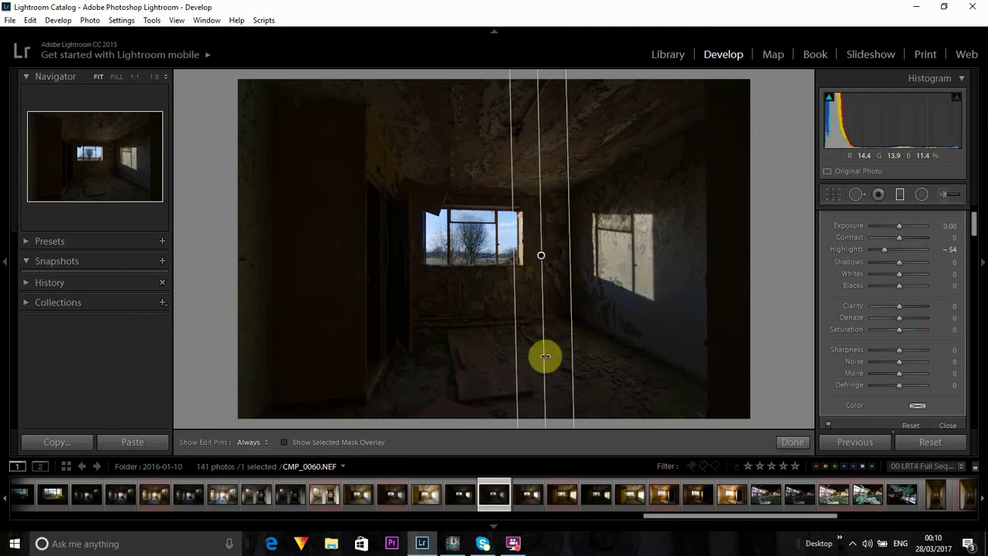
drag(545, 357, 544, 357)
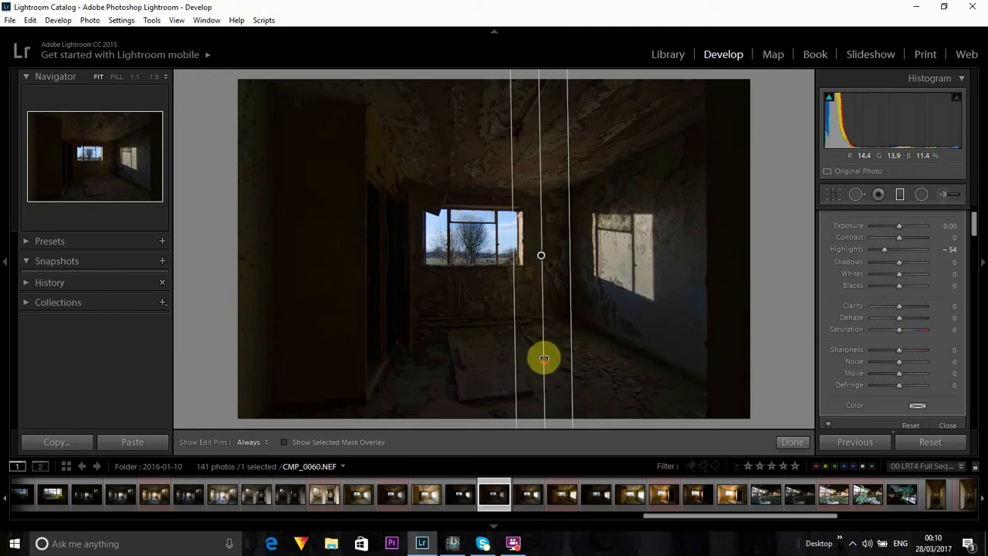
click(900, 194)
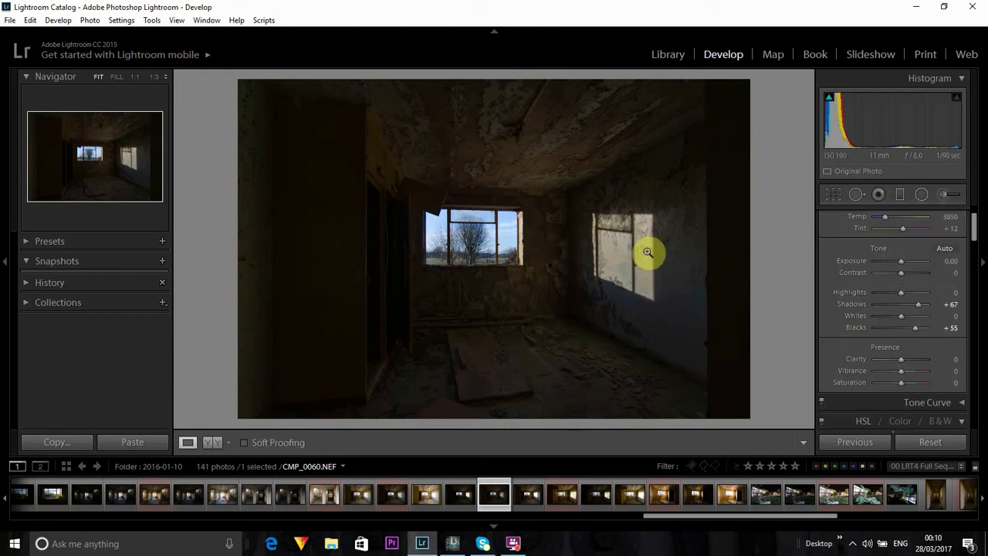
Add a second vertical graduated filter running from the room's corner across the sunlit wall patch, and try its Highlights at -66 and -45
click(901, 194)
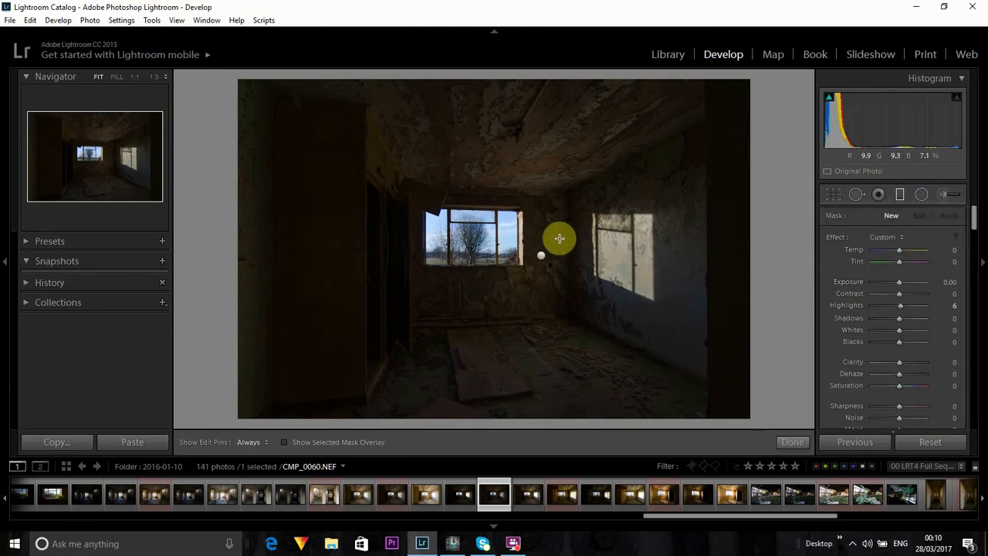
drag(556, 237, 641, 237)
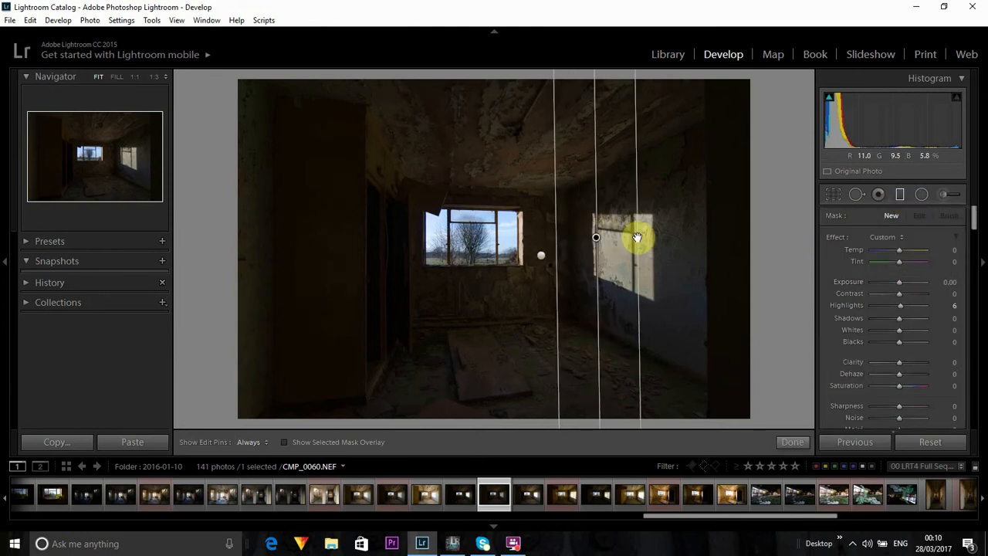
click(882, 306)
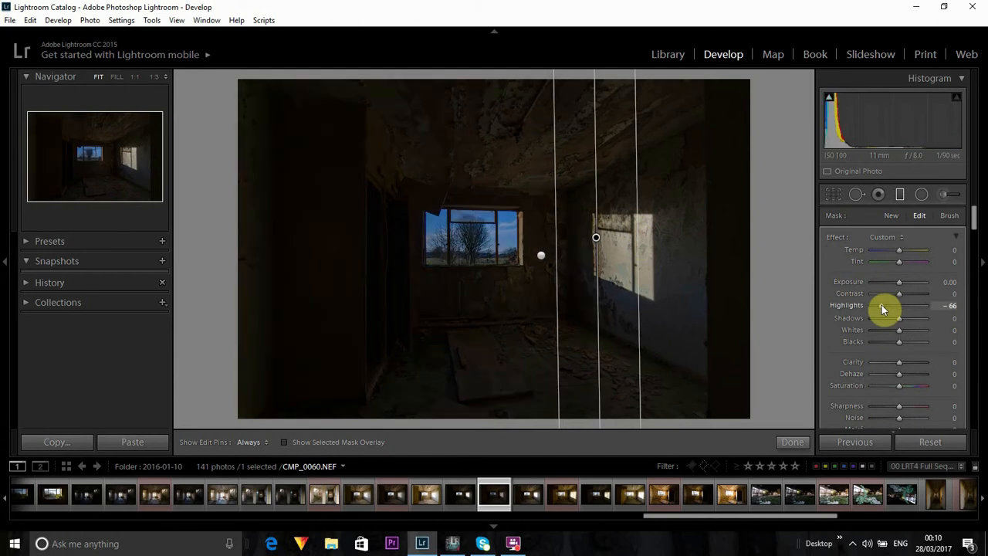
click(886, 307)
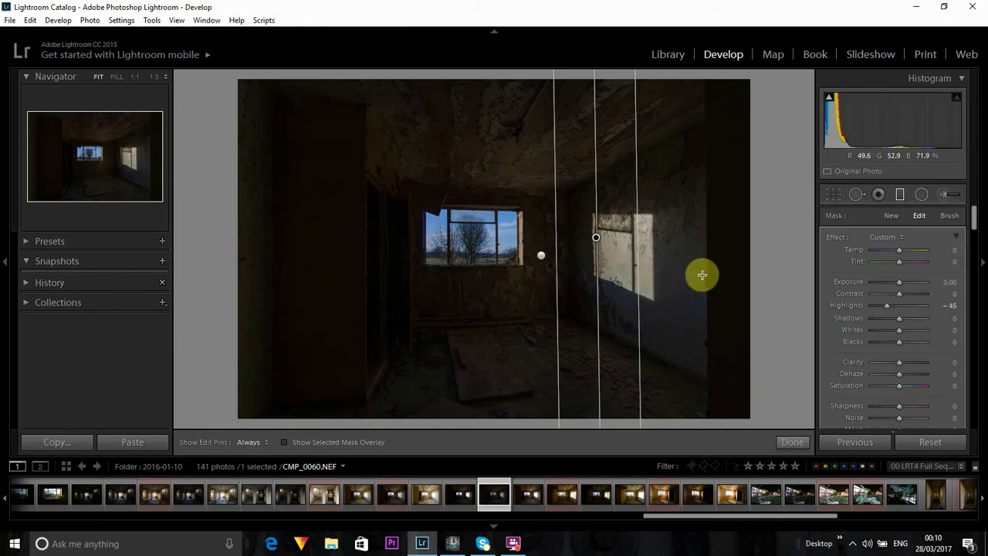
click(899, 305)
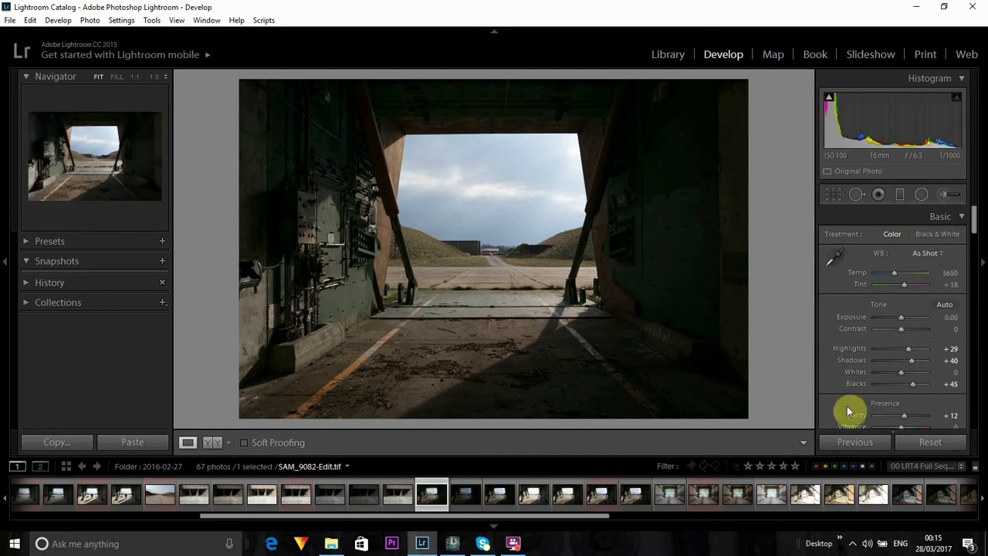
Compare Highlights of +81, +69 and -33 on SAM_9082-Edit.tif, ending at +21
click(924, 350)
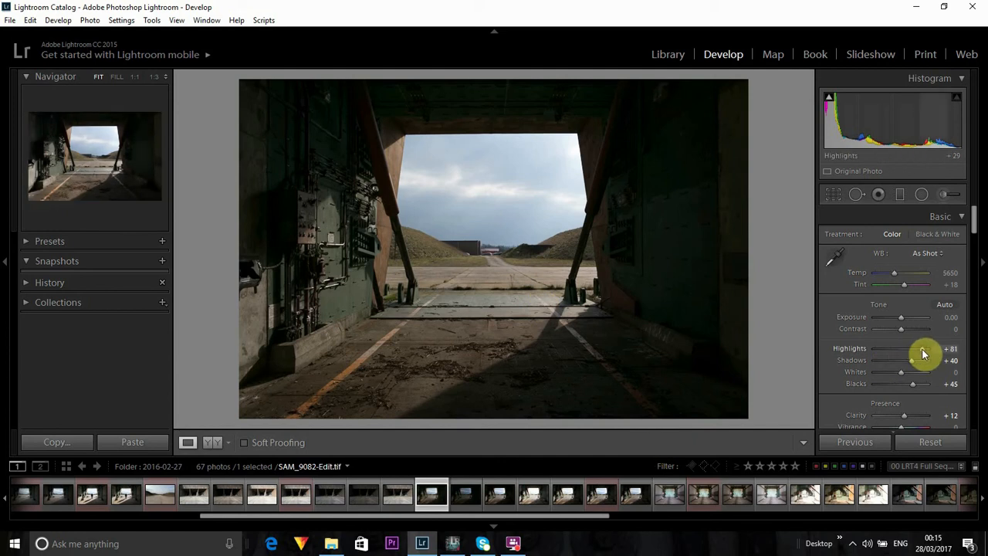
drag(923, 351, 918, 352)
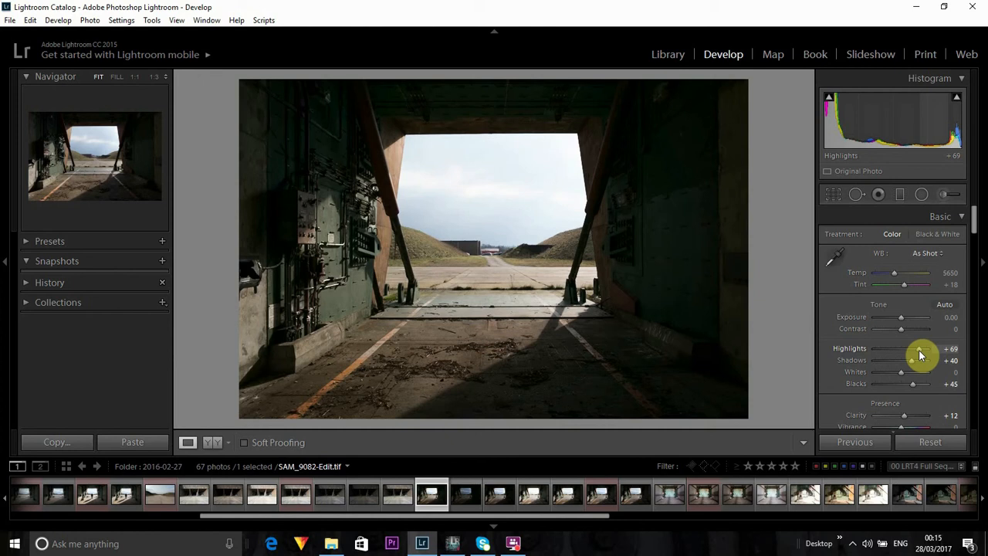
drag(919, 349, 894, 354)
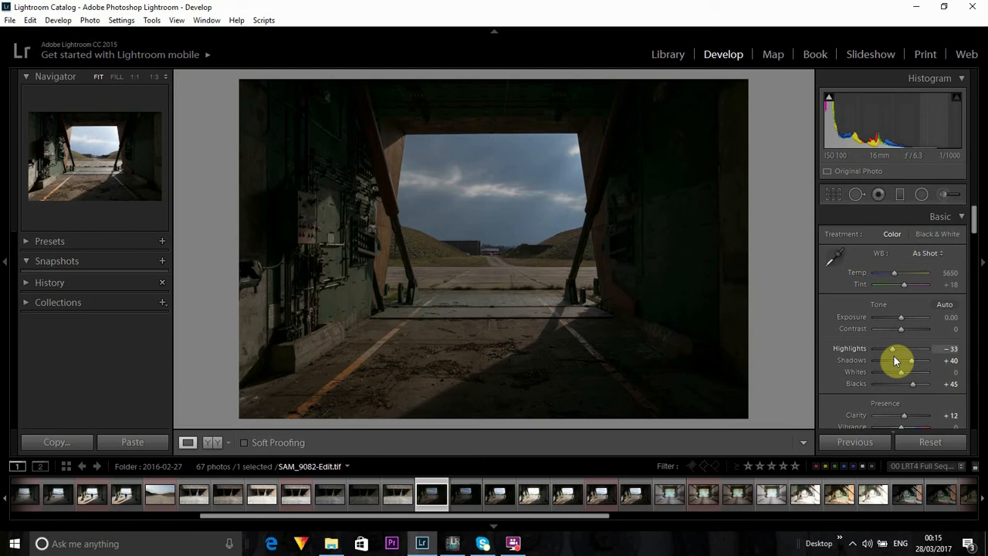
drag(903, 351, 908, 353)
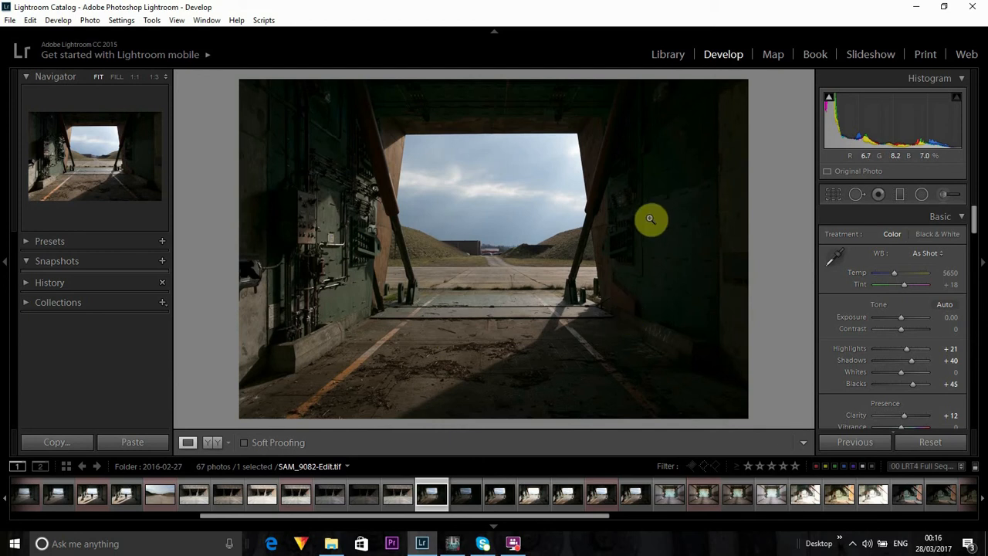
Darken the photo with Highlights at -40 and Shadows at -55, reset Blacks to 0, raise Shadows to -19 and ease Highlights toward neutral
click(892, 348)
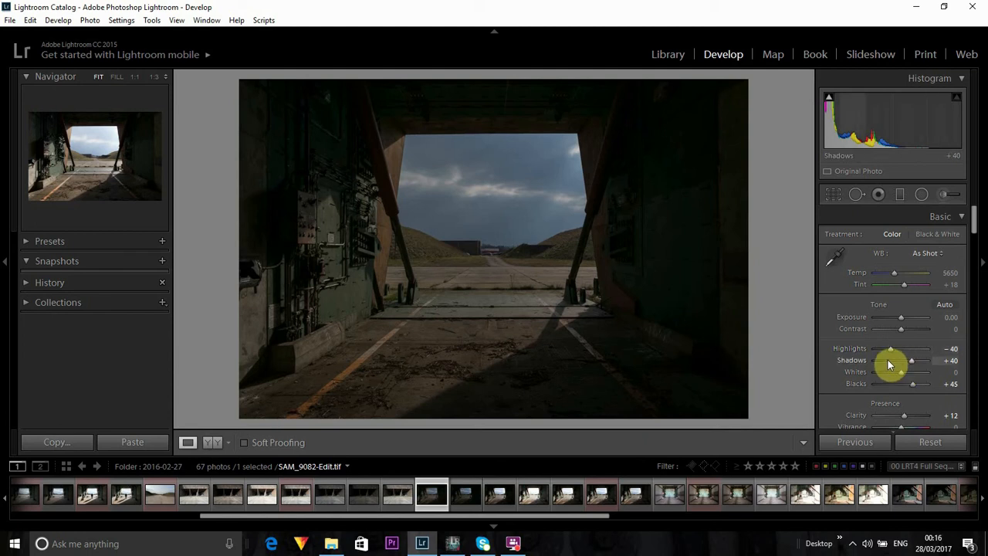
click(887, 360)
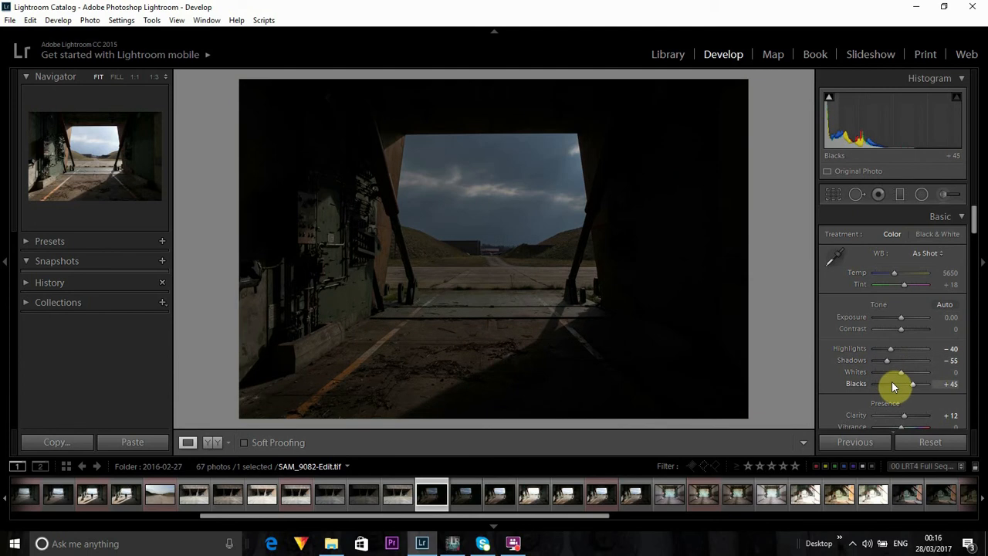
click(892, 384)
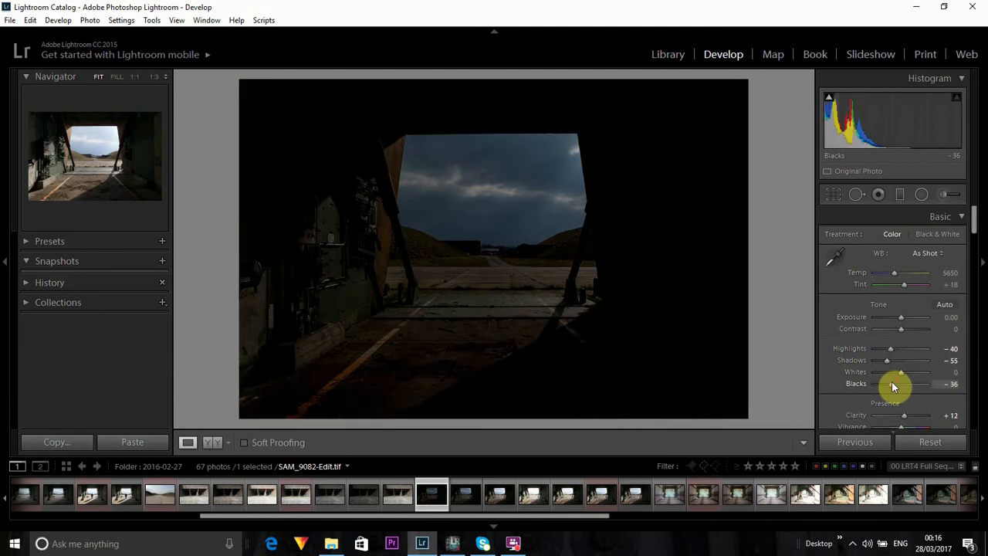
drag(892, 384, 900, 381)
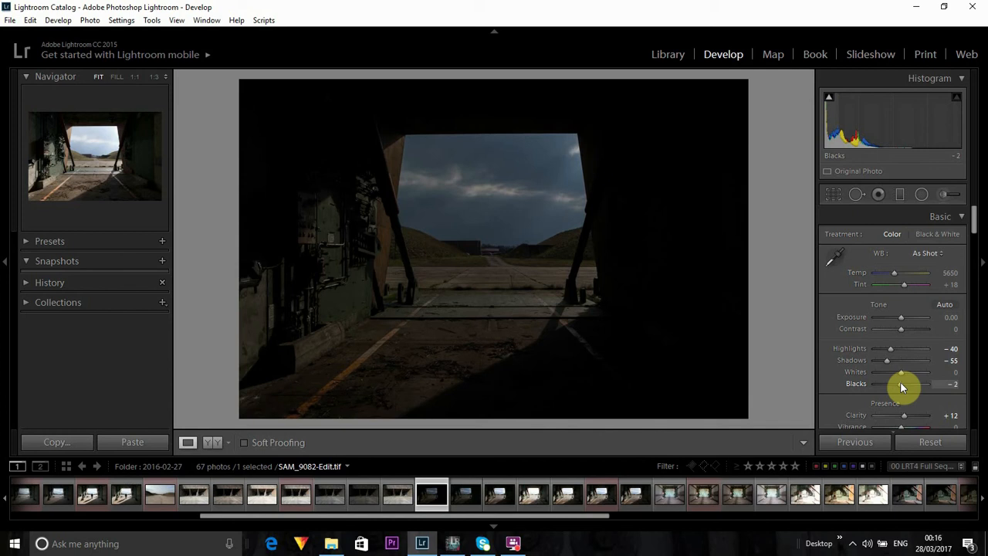
double_click(901, 382)
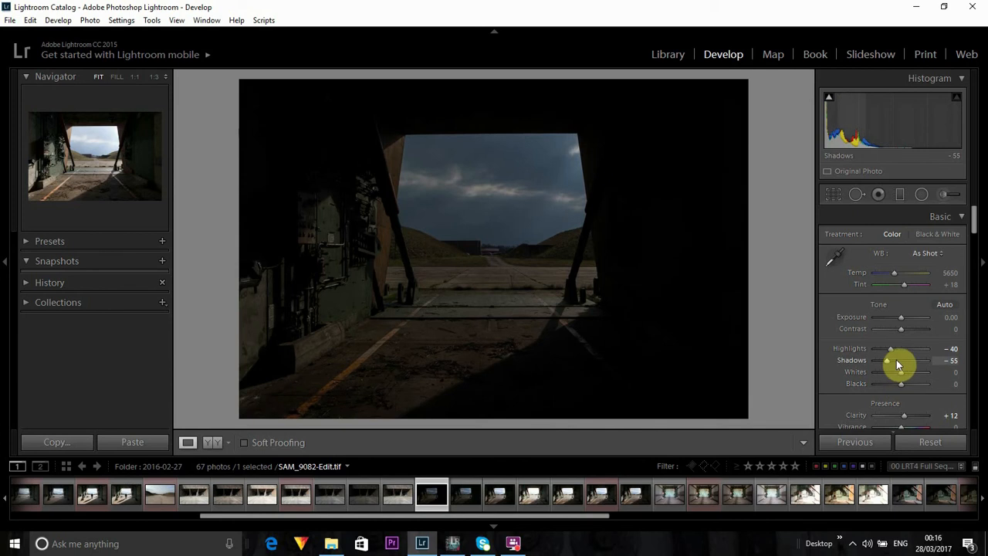
click(896, 360)
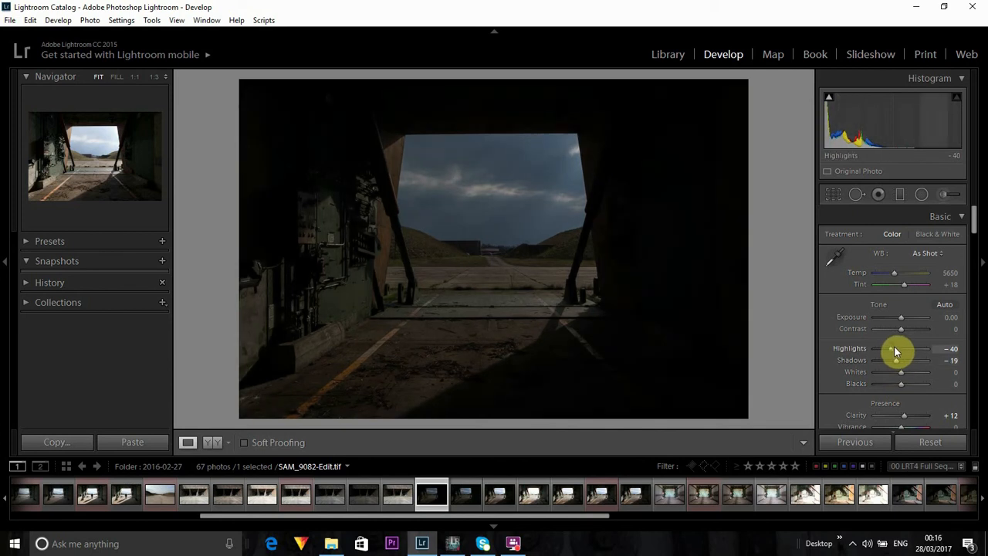
drag(895, 351, 901, 352)
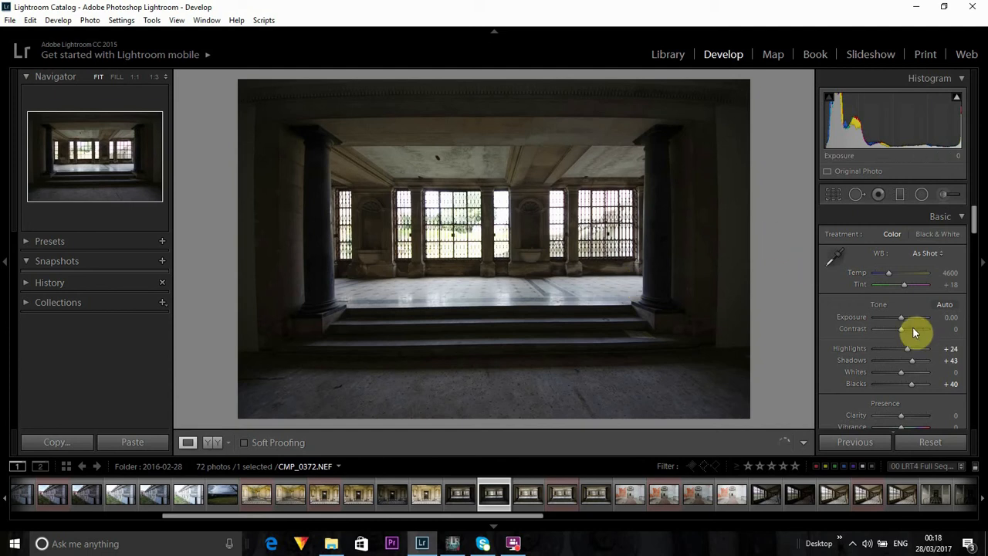
Set CMP_0372.NEF to Contrast +26 and Clarity +19, and lower its Highlights to -43
drag(901, 328, 908, 329)
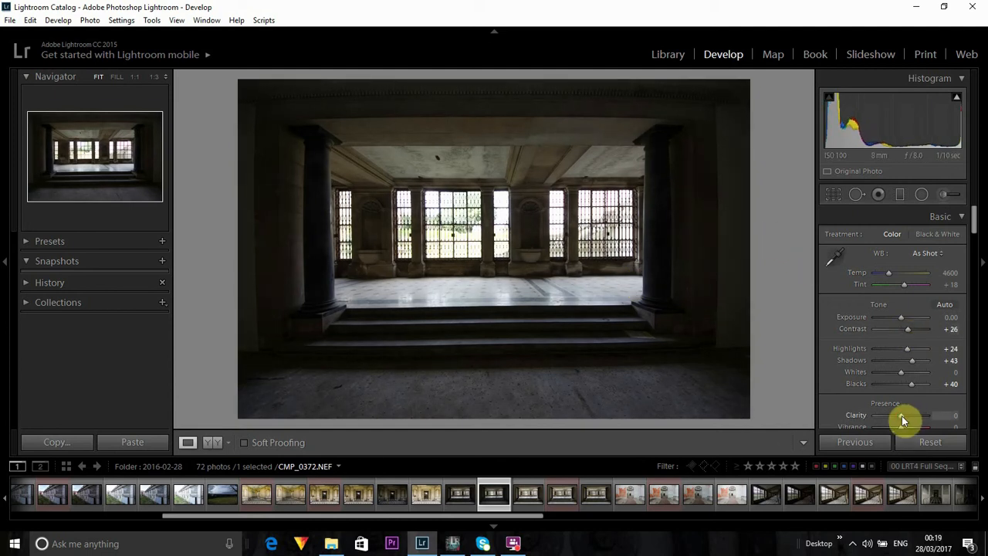
drag(902, 415, 906, 416)
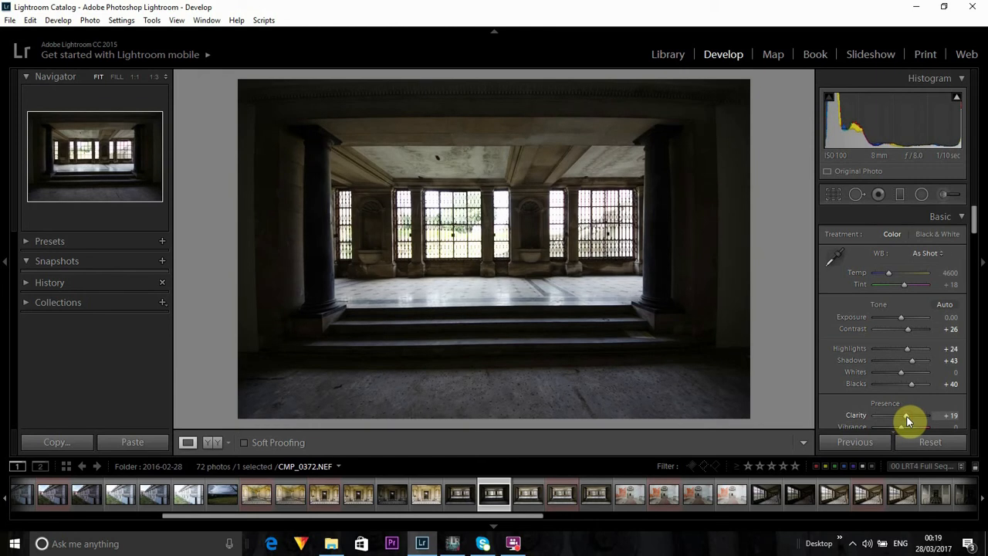
click(890, 349)
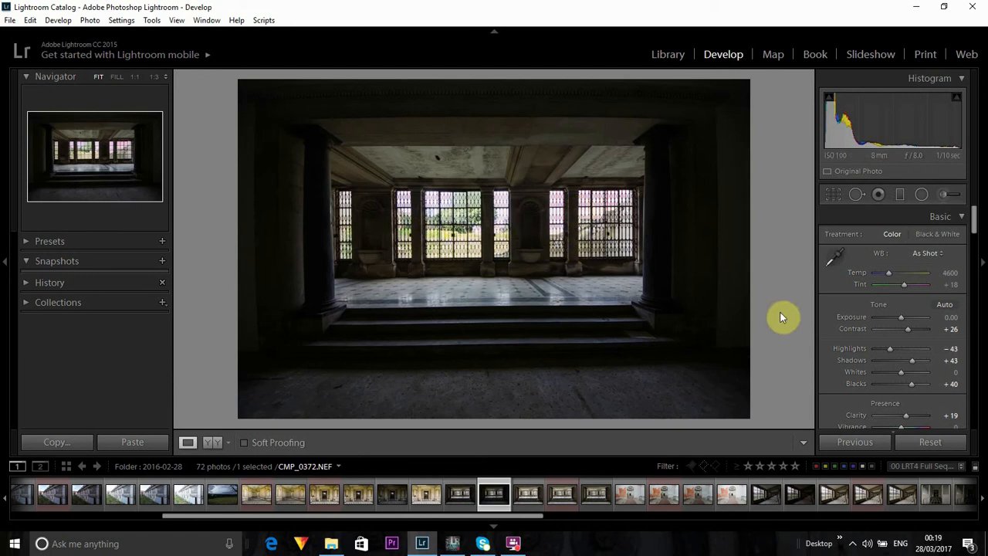
Compare the barred windows with Highlights at +31, -24, -52 and -21, and finish with Highlights at -67
click(910, 350)
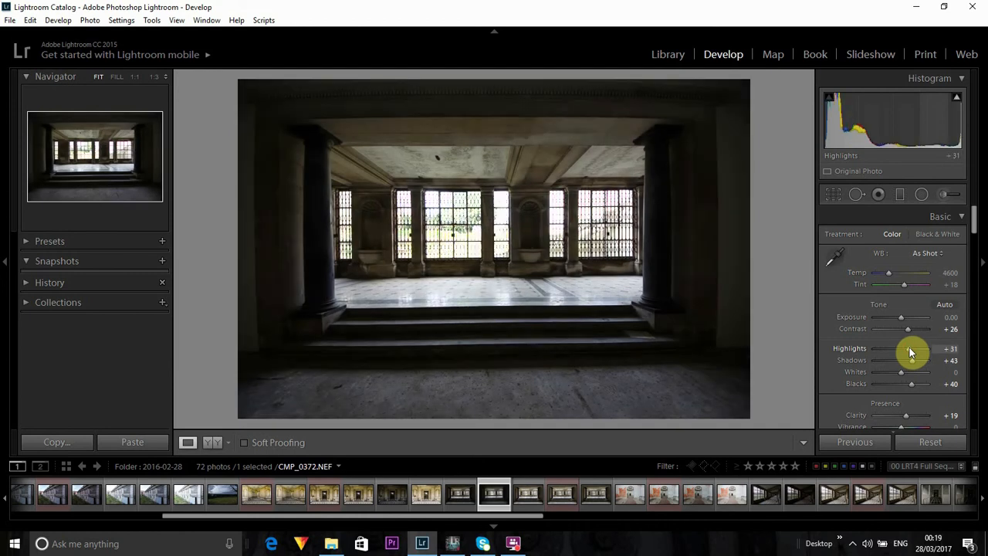
click(896, 350)
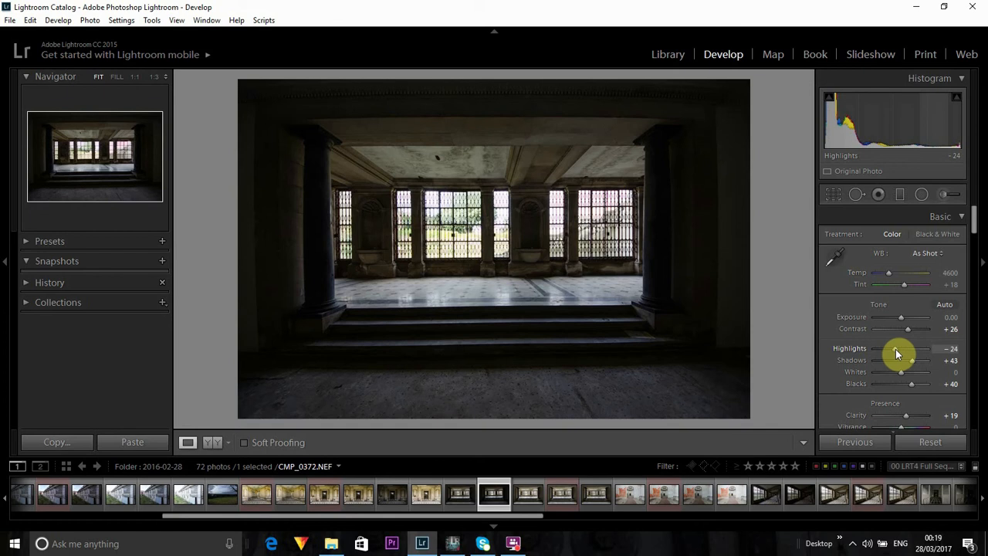
click(899, 353)
drag(898, 353, 889, 350)
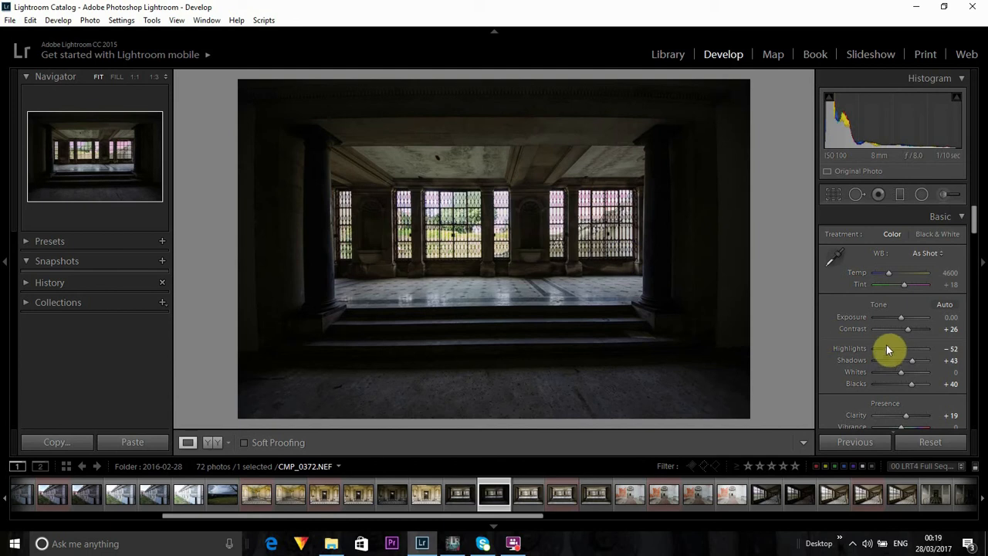
drag(890, 349, 899, 353)
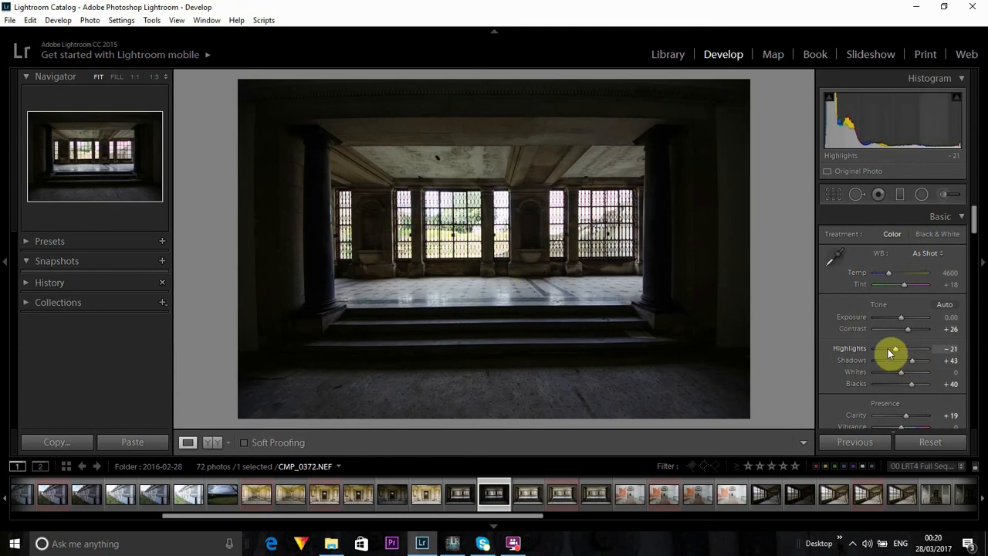
drag(897, 352, 885, 350)
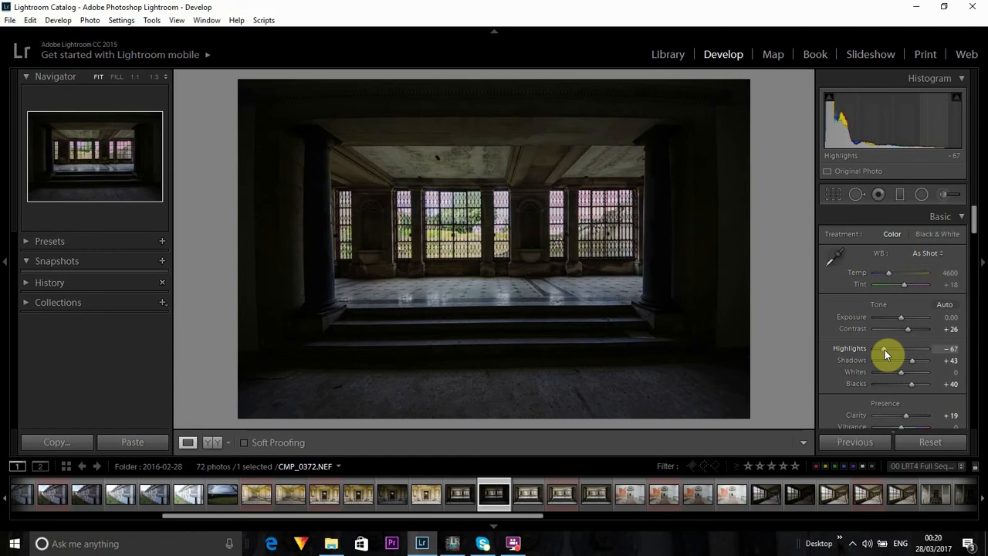
Inspect the edges around the barred window next to the alcove at close range, and return to the full view
click(567, 199)
click(568, 200)
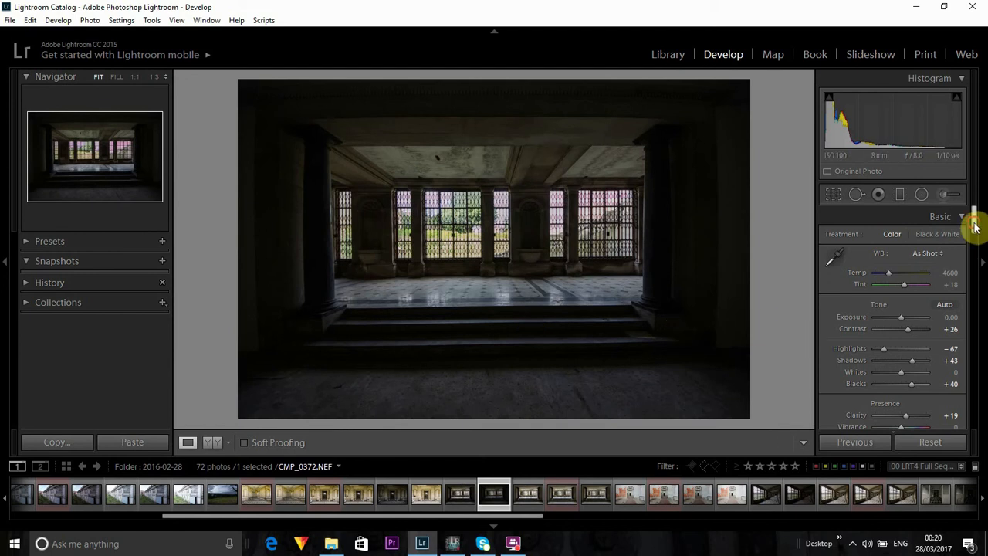
drag(975, 226, 975, 256)
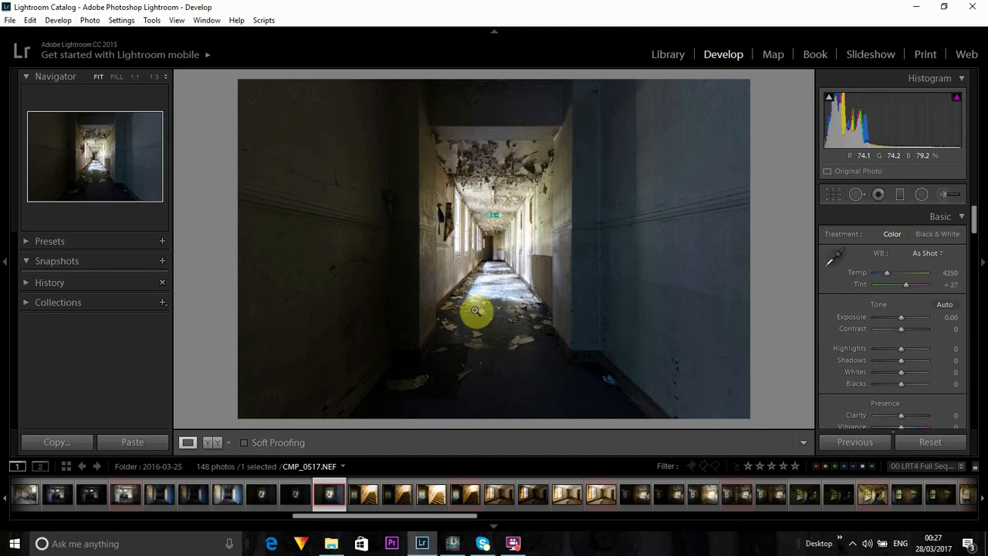
Compare the dark corridor exposure CMP_0516.NEF with the brighter exposure CMP_0517.NEF
click(298, 505)
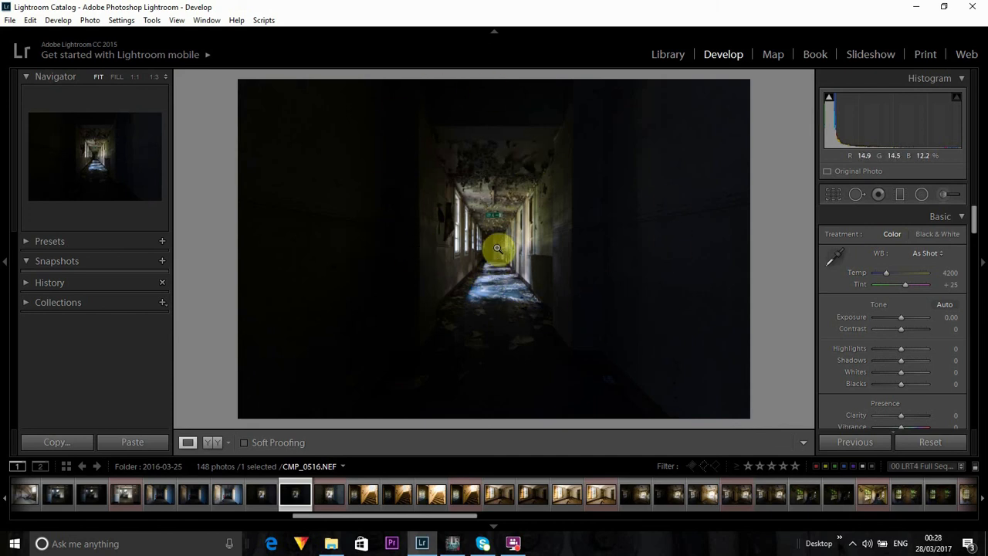
click(325, 496)
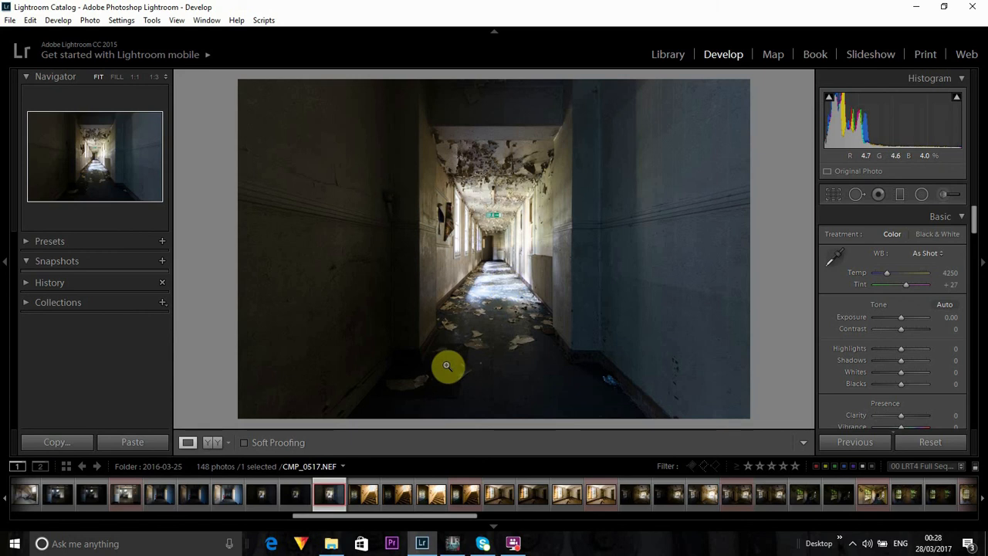
click(296, 494)
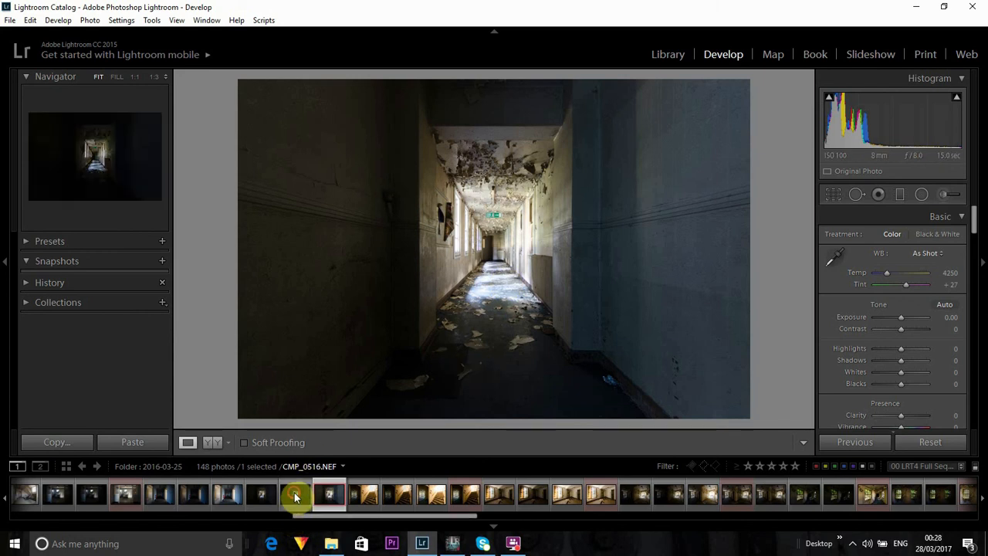